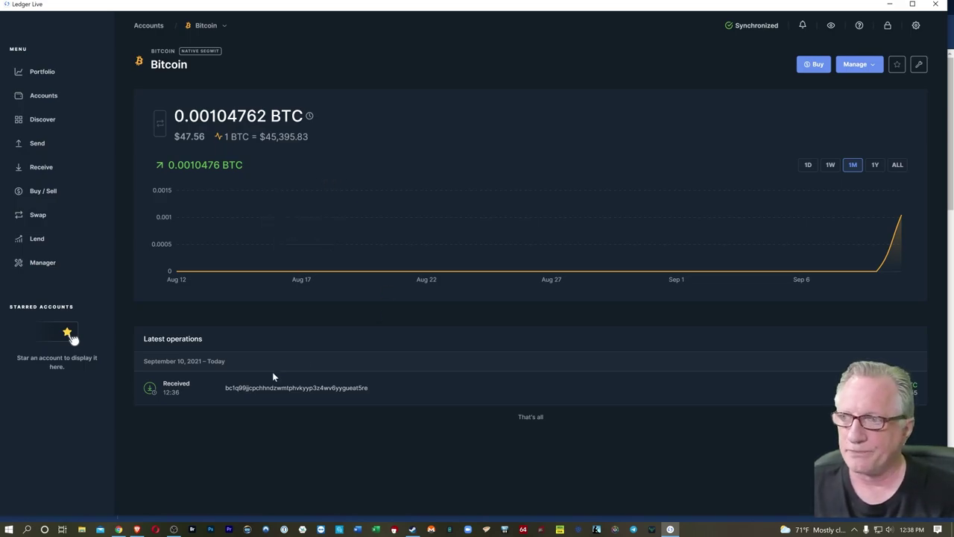
Review the Accounts list, checking the Ethereum account and returning to Bitcoin 0.0010476 BTC and Ethereum 0.012549 ETH
mouse_move(155, 394)
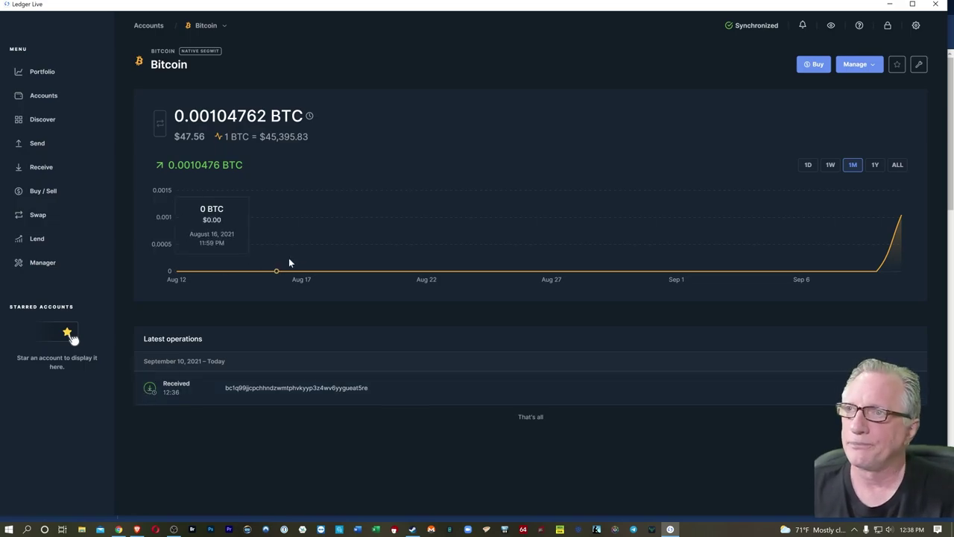
left_click(37, 98)
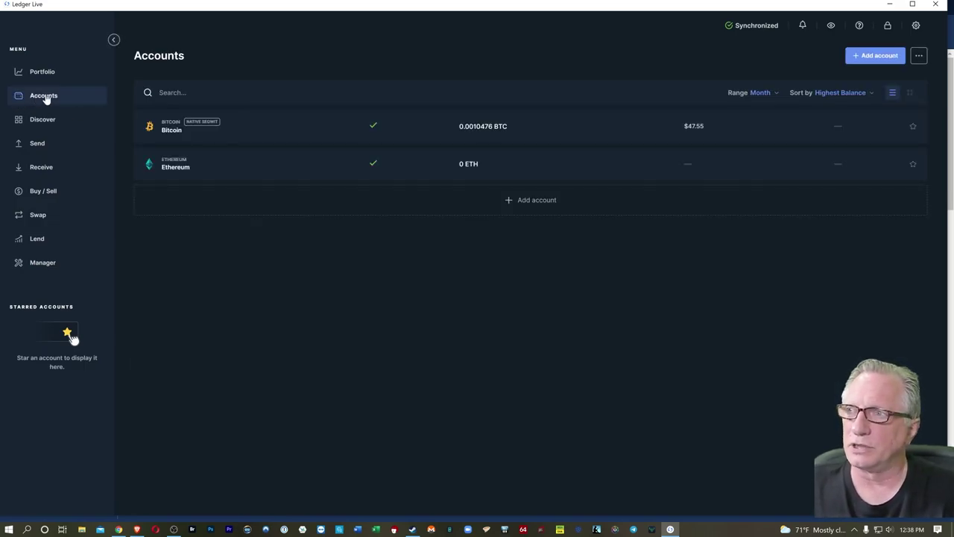
left_click(469, 165)
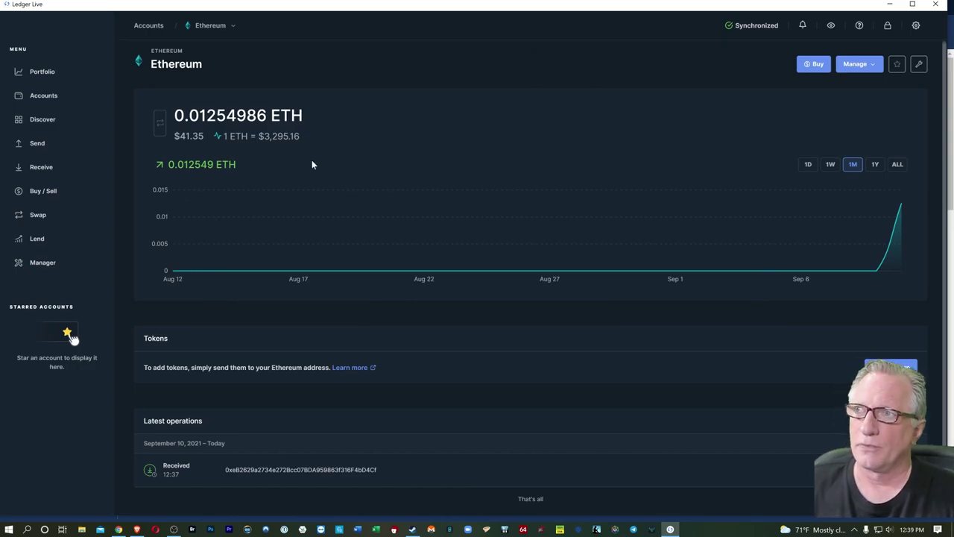
left_click(48, 96)
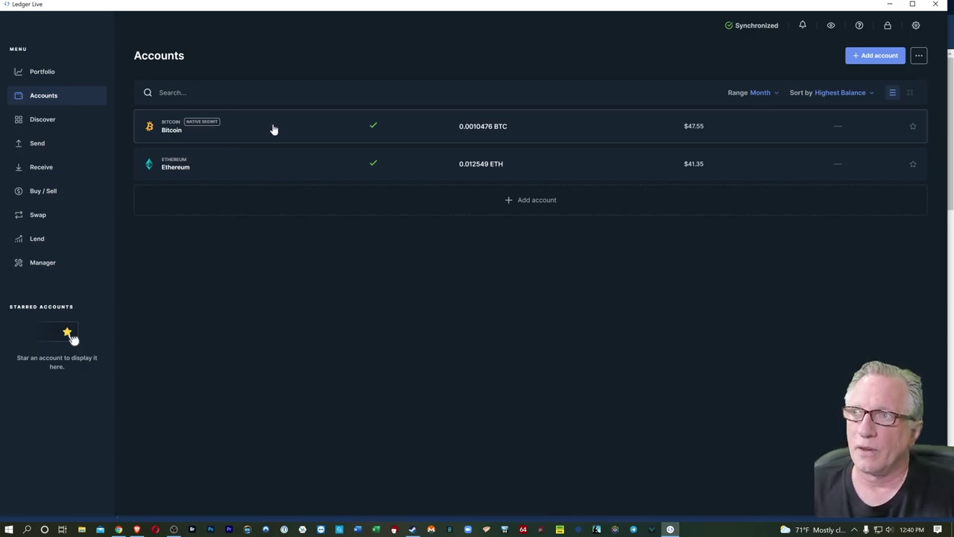
Check the Bitcoin account's Manage options, then open the Ethereum account holding 0.01254986 ETH
left_click(274, 130)
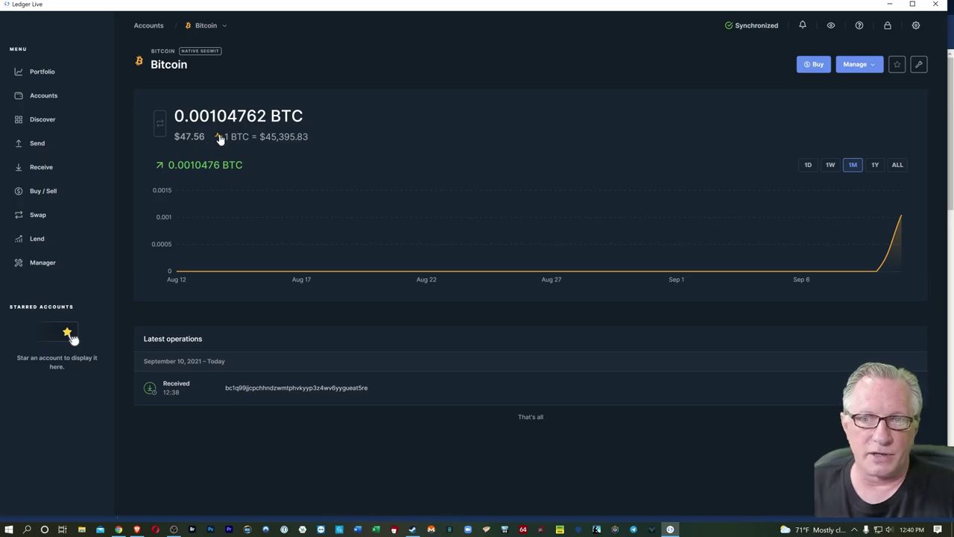
left_click(872, 66)
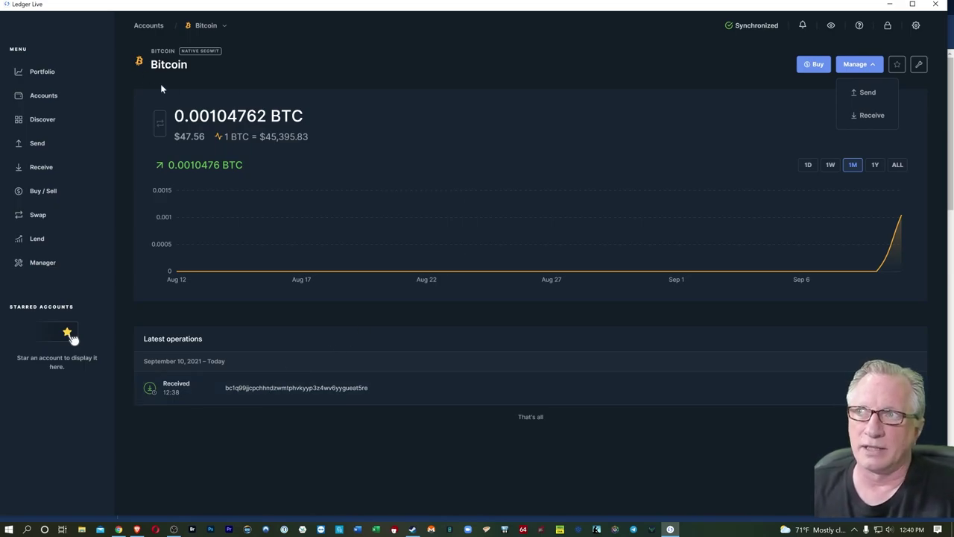
left_click(37, 95)
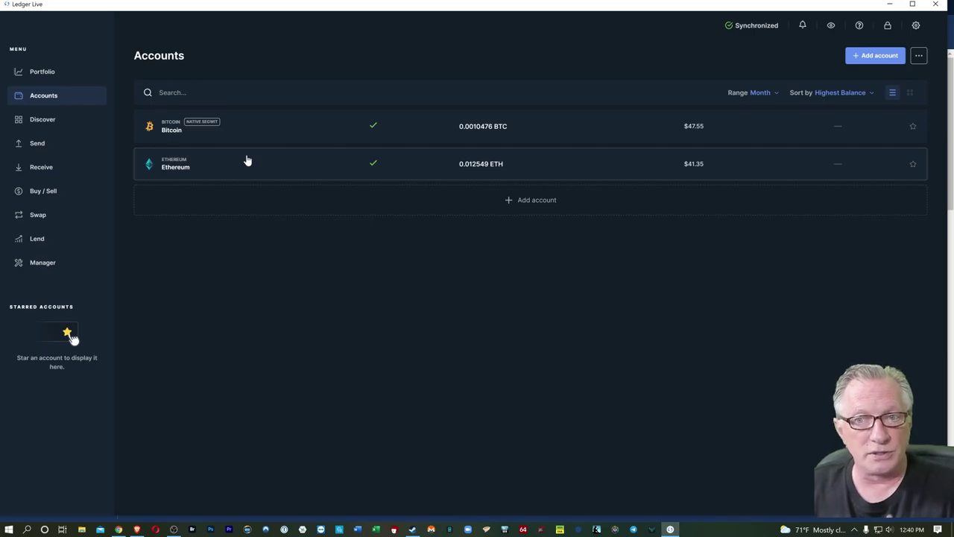
left_click(493, 164)
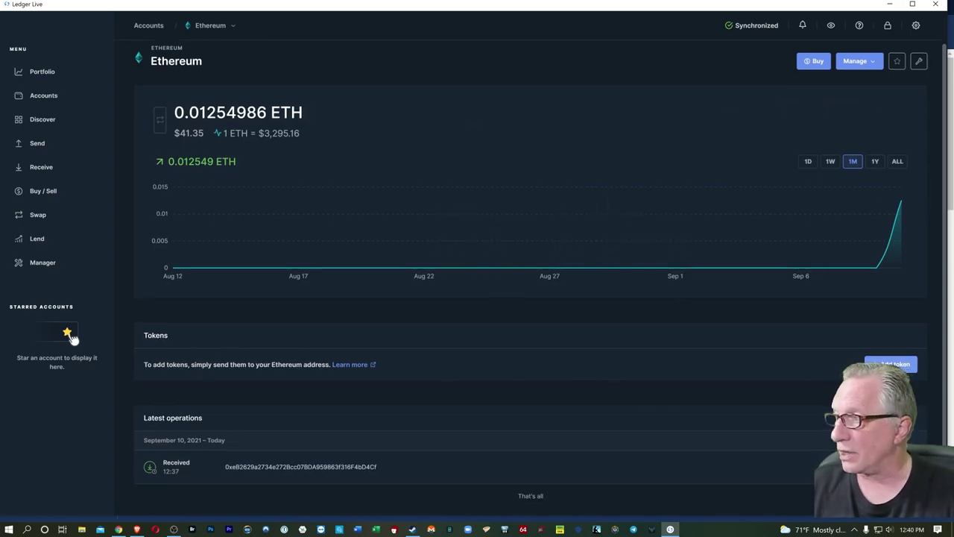
Add LINK Chainlink to the Ethereum account, verify its receive address on the device, and copy it
left_click(891, 364)
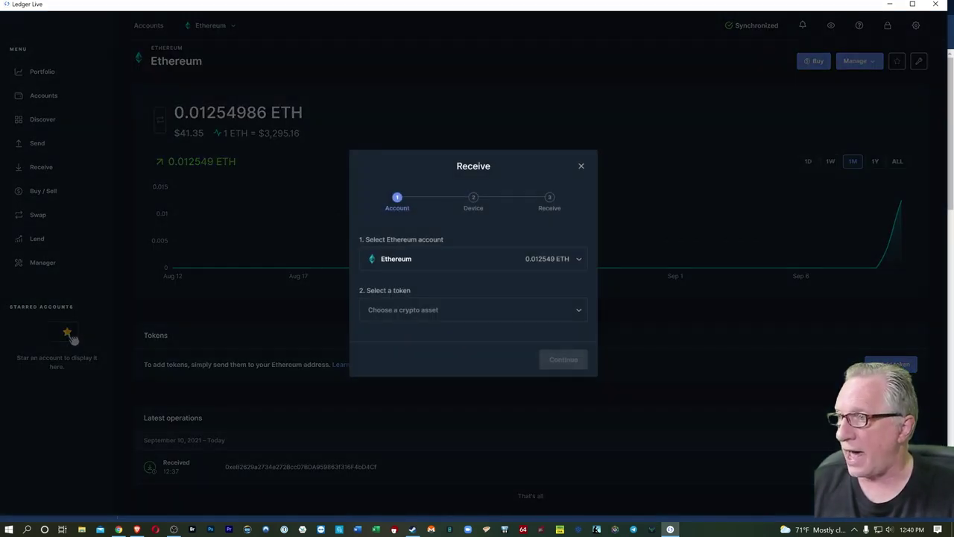
left_click(414, 309)
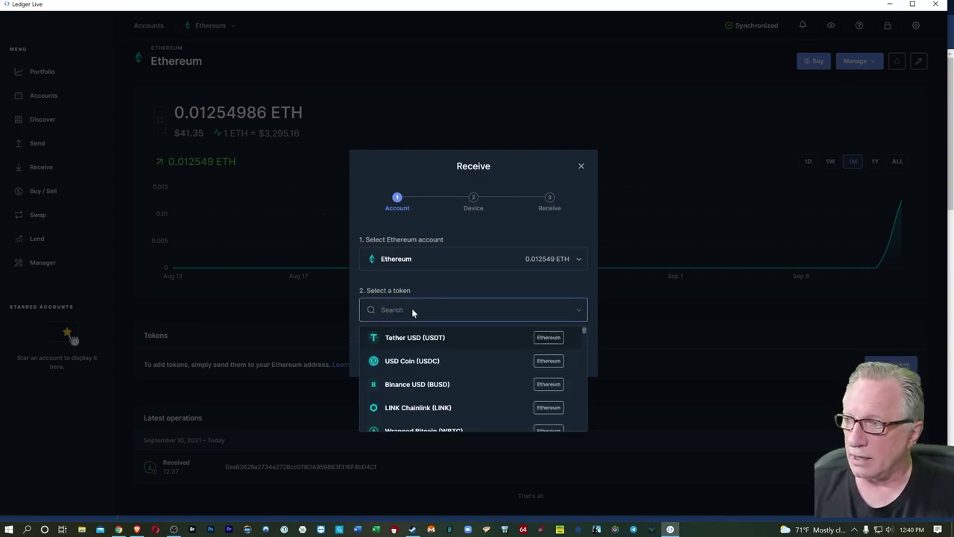
left_click(434, 408)
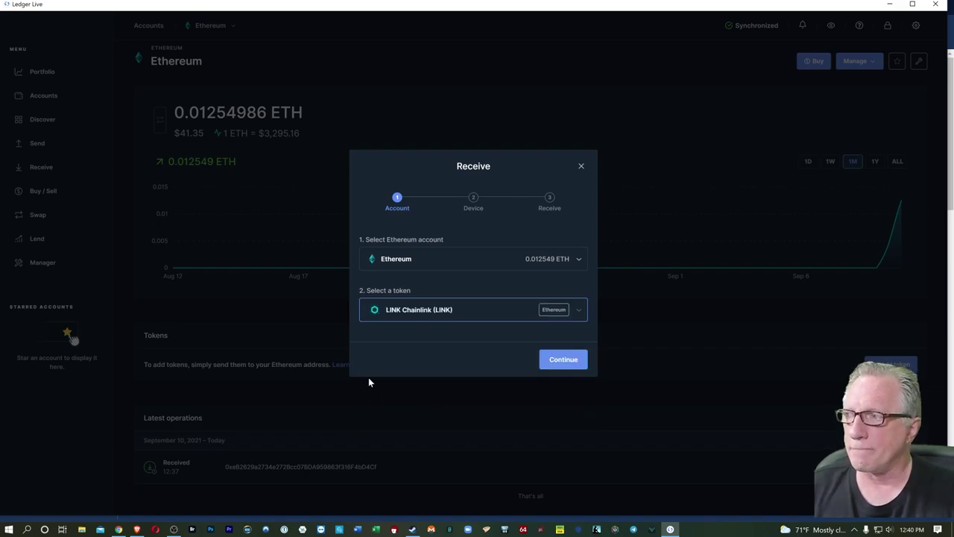
left_click(563, 361)
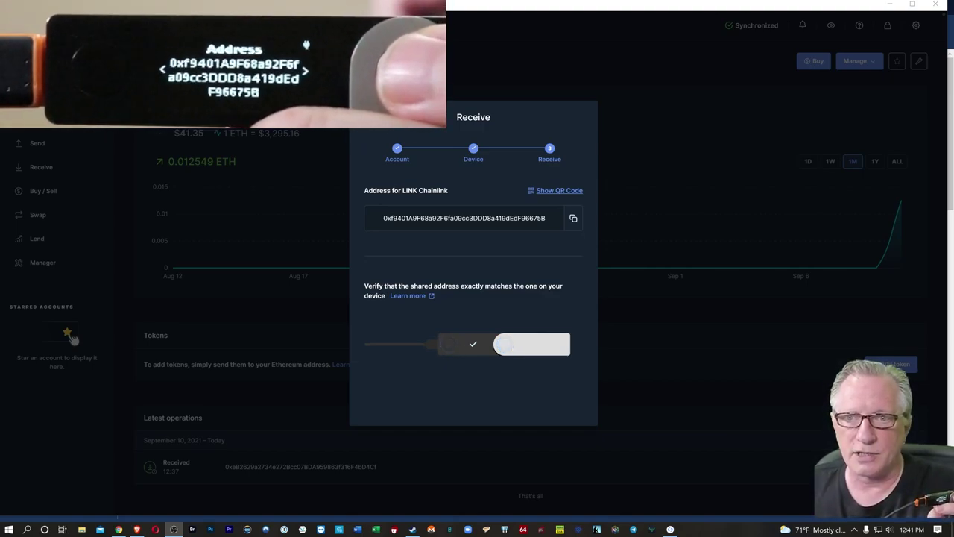
left_click(573, 218)
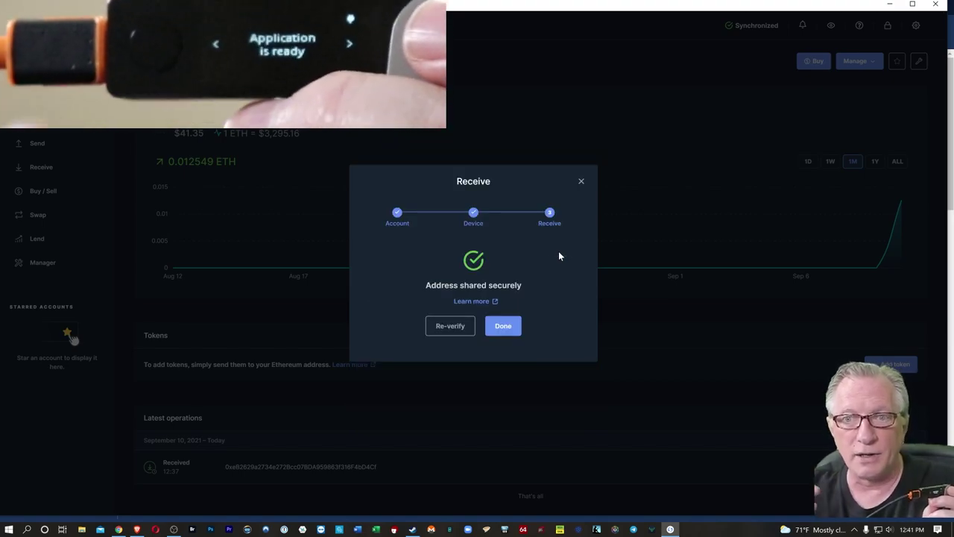
left_click(503, 326)
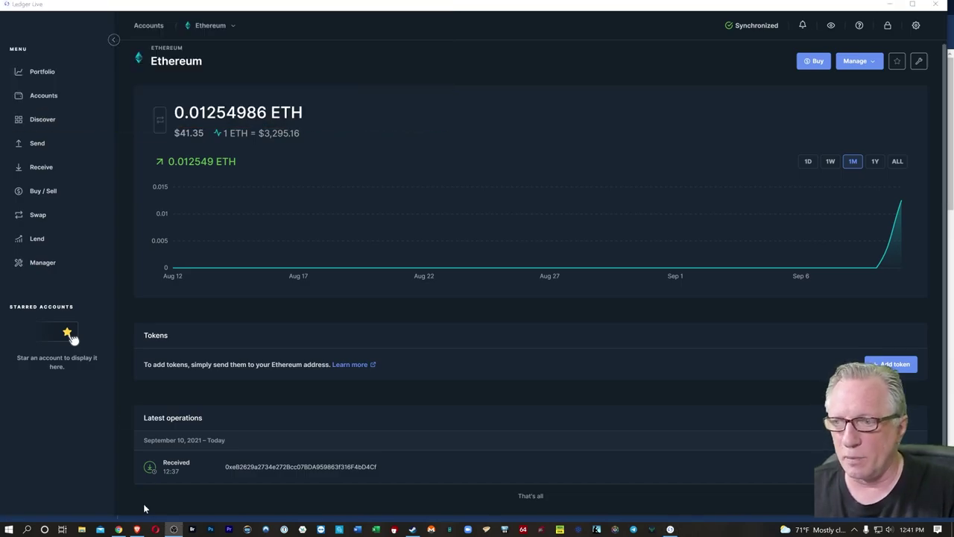
In Coinbase, open the Chainlink wallet from the Portfolio
left_click(136, 530)
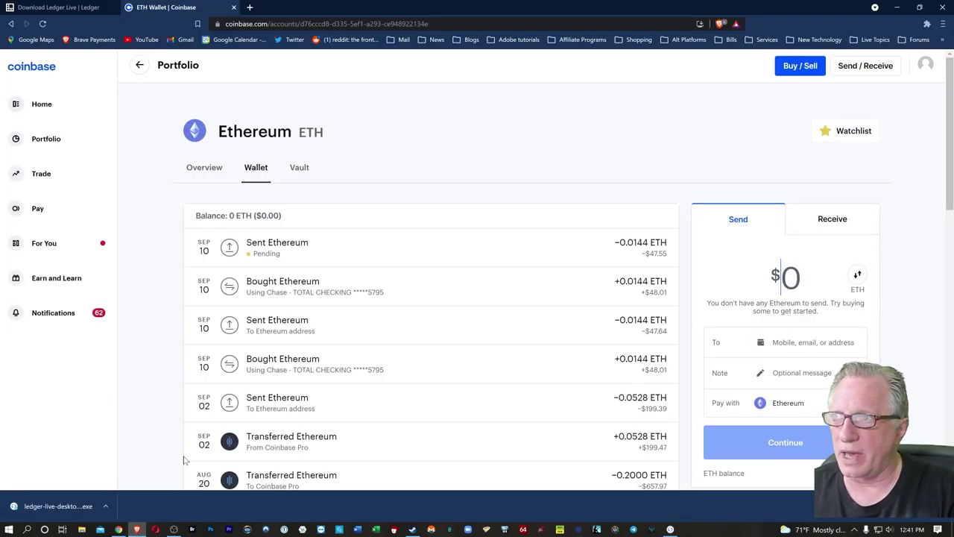
left_click(55, 142)
scroll(309, 262, "down", 1)
scroll(309, 264, "down", 3)
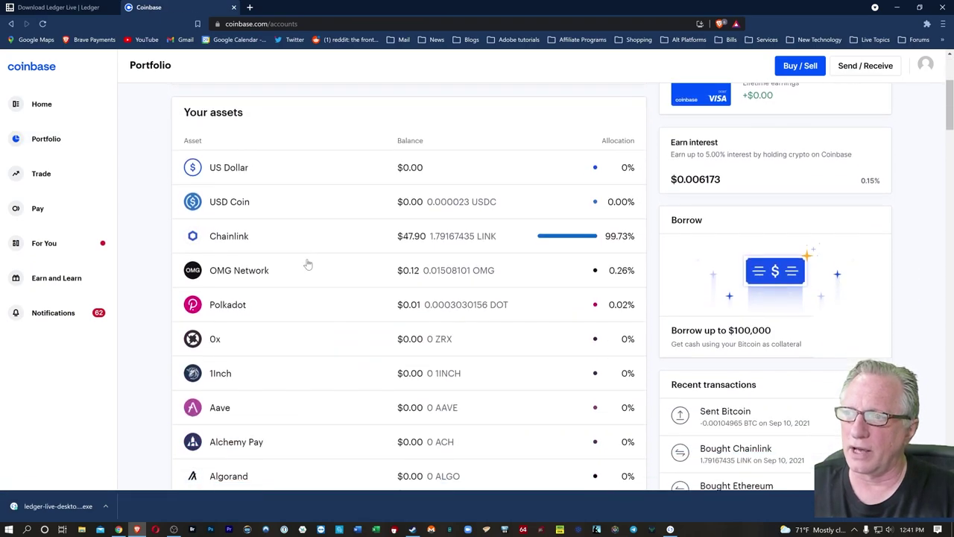
left_click(238, 240)
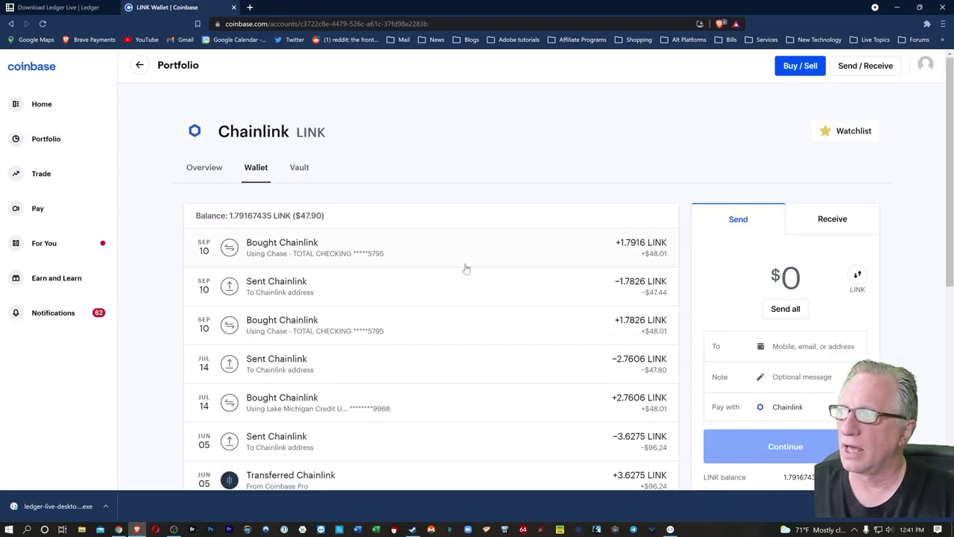
Prepare a send of the entire LINK balance (1.5987525 LINK) to the pasted Ledger address
left_click(788, 311)
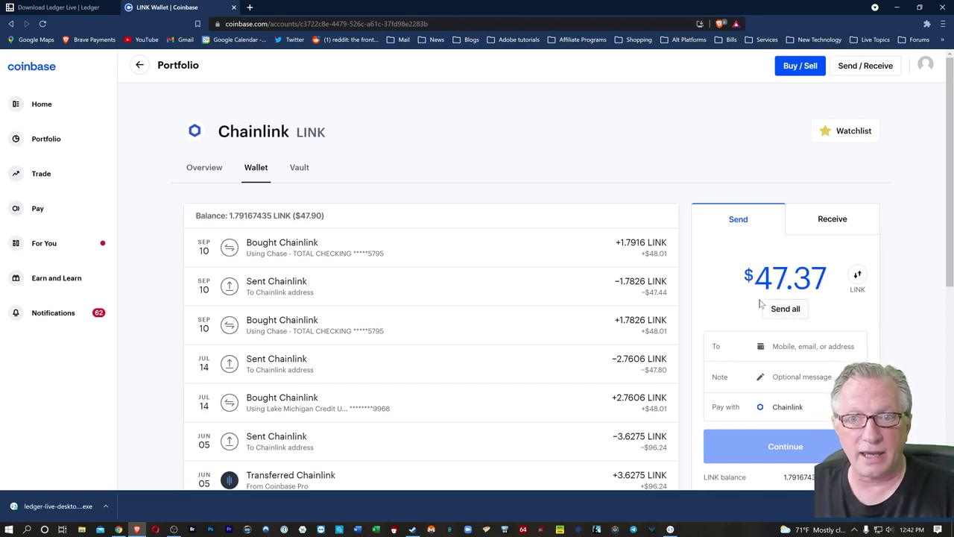
scroll(760, 303, "down", 1)
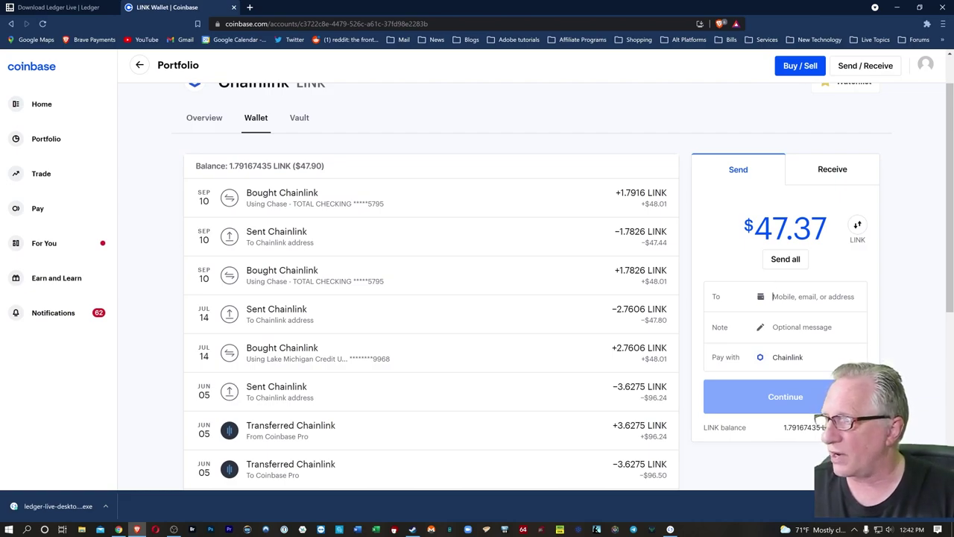
right_click(782, 298)
left_click(805, 372)
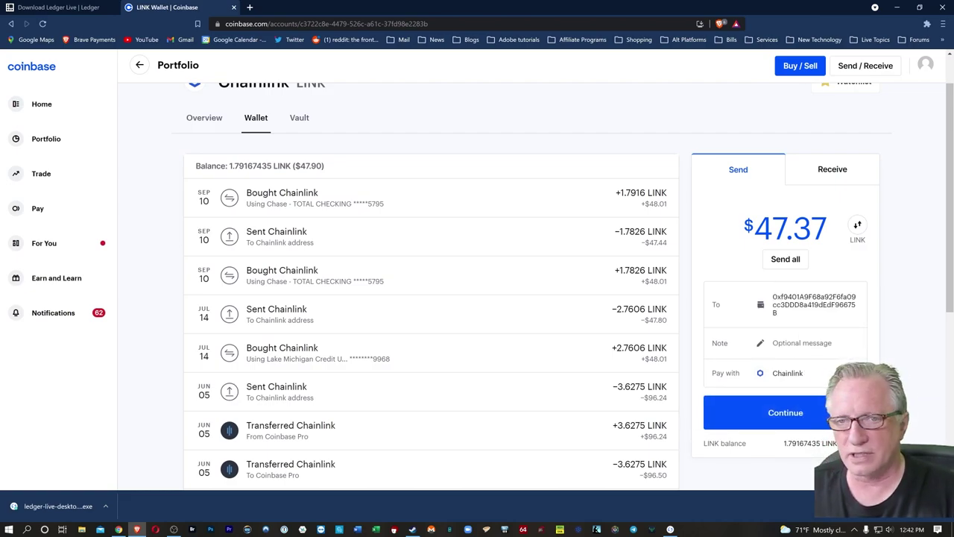
left_click(787, 415)
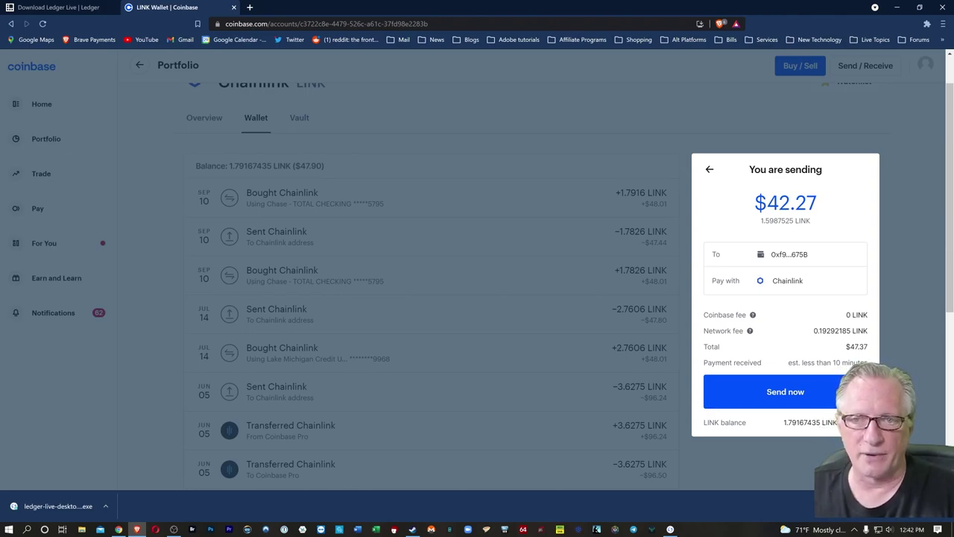
Confirm the 1.5987525 LINK send past the warning using the 2-step verification code
left_click(766, 393)
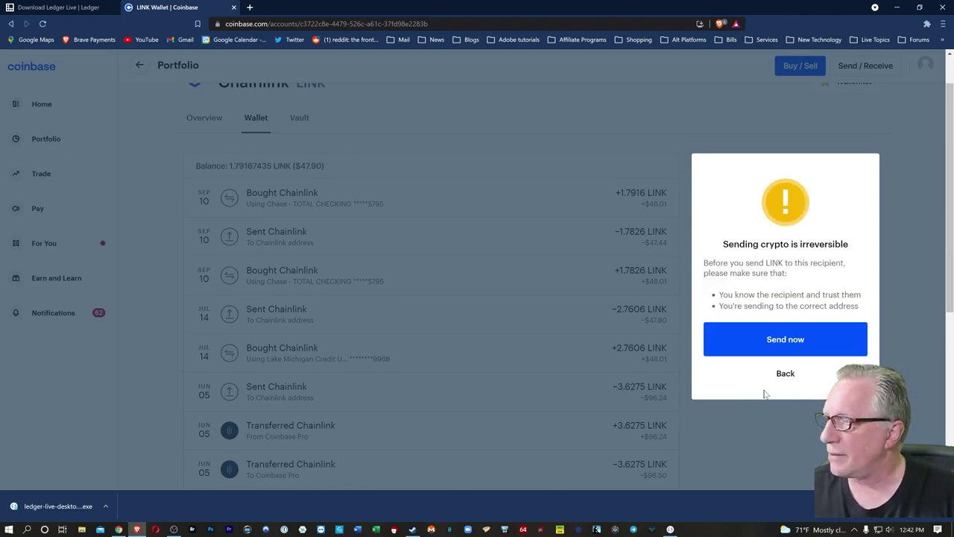
left_click(792, 340)
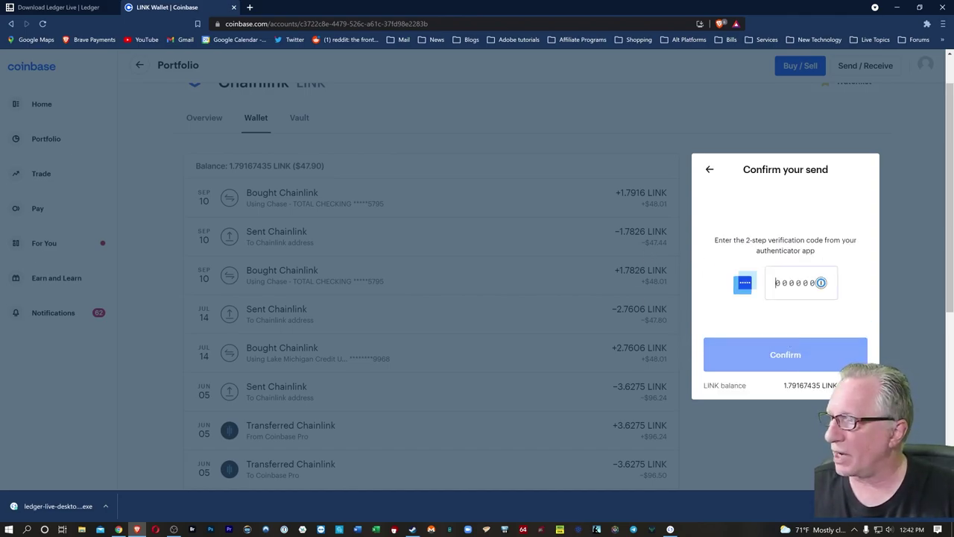
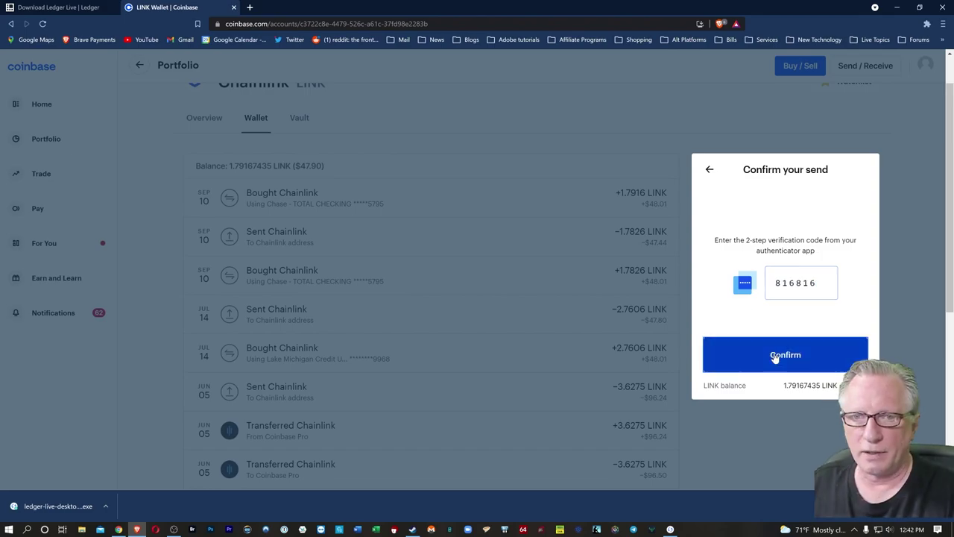
left_click(775, 358)
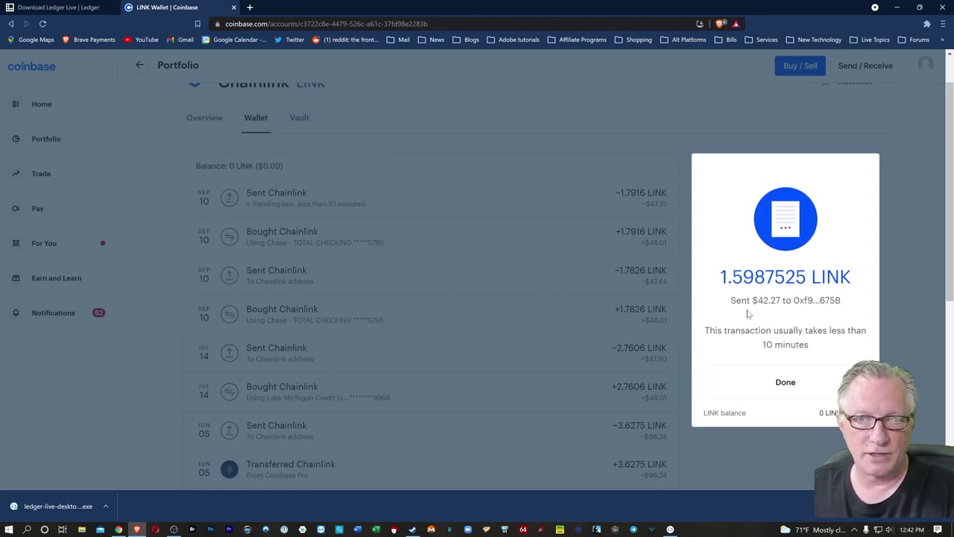
left_click(785, 382)
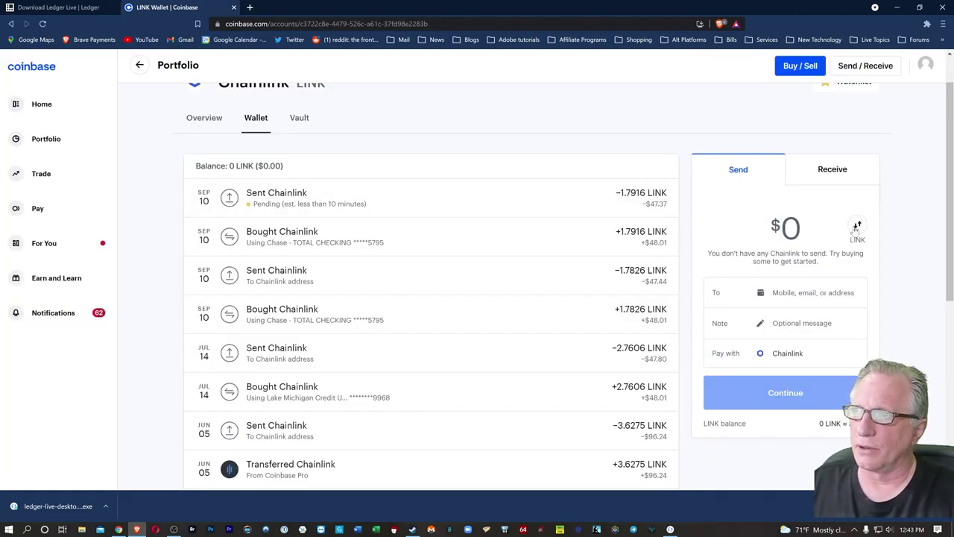
scroll(566, 219, "up", 1)
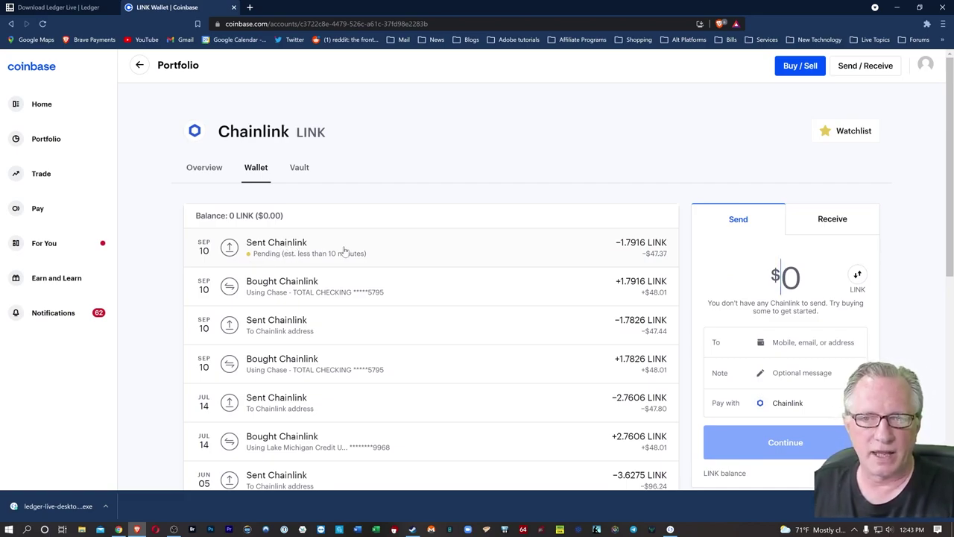
Back in Ledger Live, open the Ethereum account to see 1.5987525 LINK ($42.34) received
left_click(670, 529)
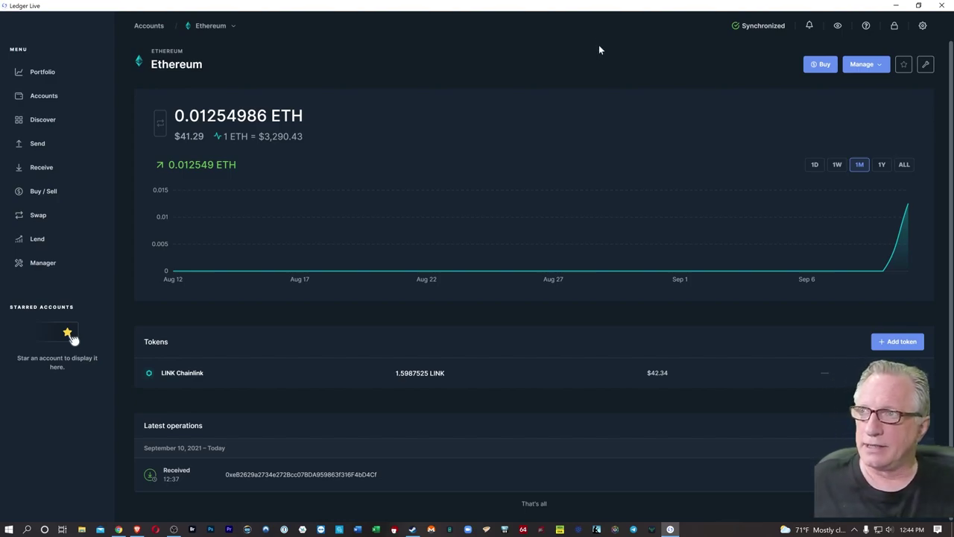
left_click(47, 95)
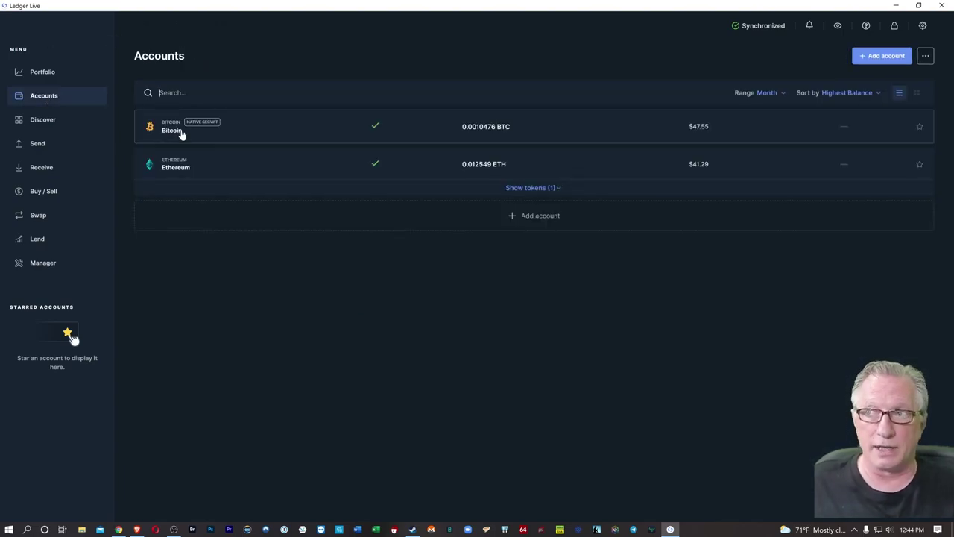
left_click(178, 166)
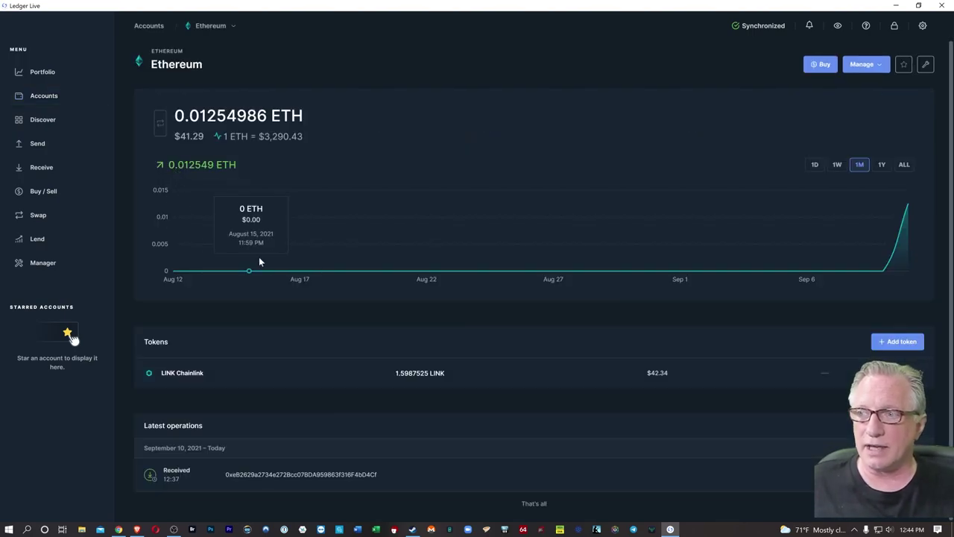